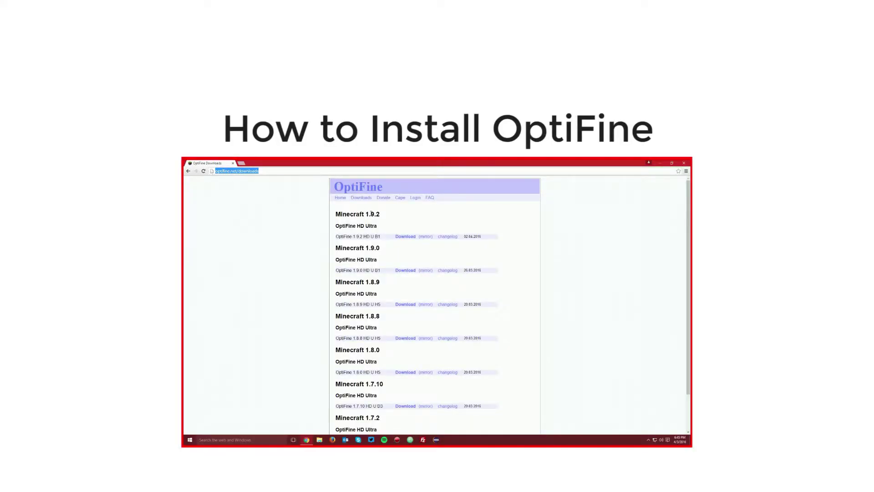
Step: Highlight, then deselect, the Minecraft 1.9.2 OptiFine HD Ultra entry on the download page
{"action": "left_click_drag", "start_coordinate": [377, 228], "coordinate": [340, 216]}
{"action": "left_click", "coordinate": [337, 214]}
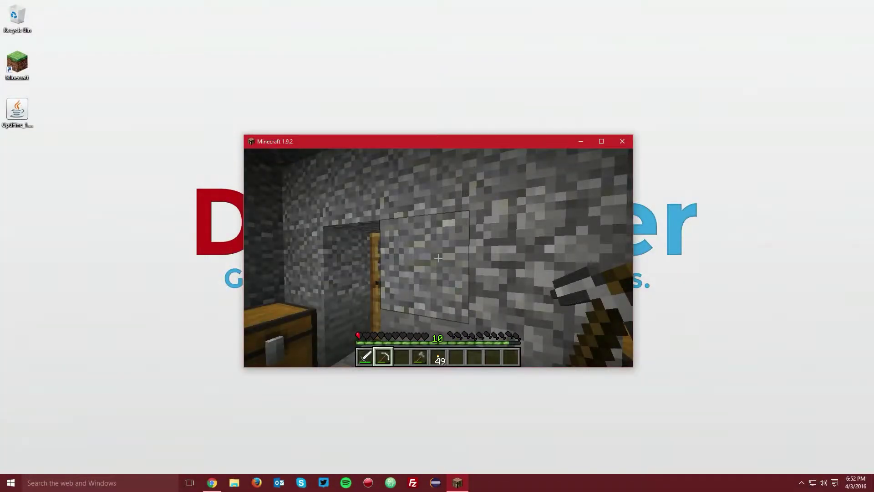
Step: Dismiss the Shaders incompatibility warning and set Fast Render to OFF under Video Settings > Performance
{"action": "key", "text": "F3"}
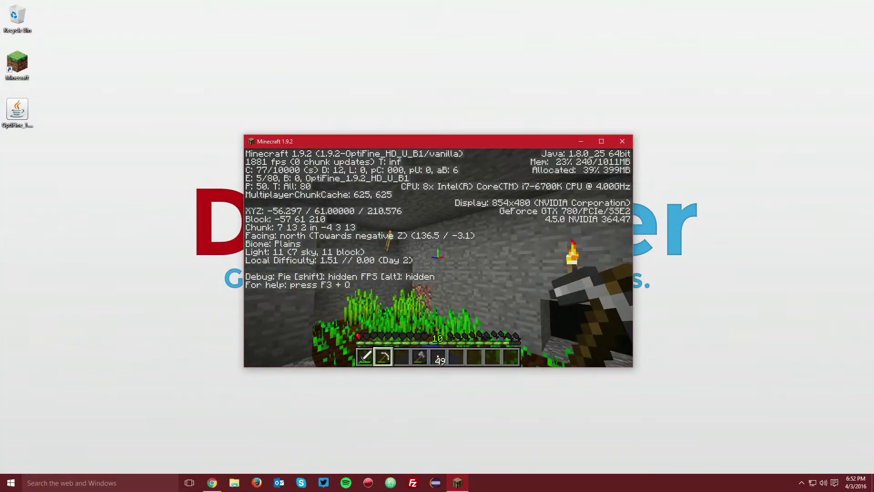
{"action": "key", "text": "Escape"}
{"action": "left_click", "coordinate": [387, 284]}
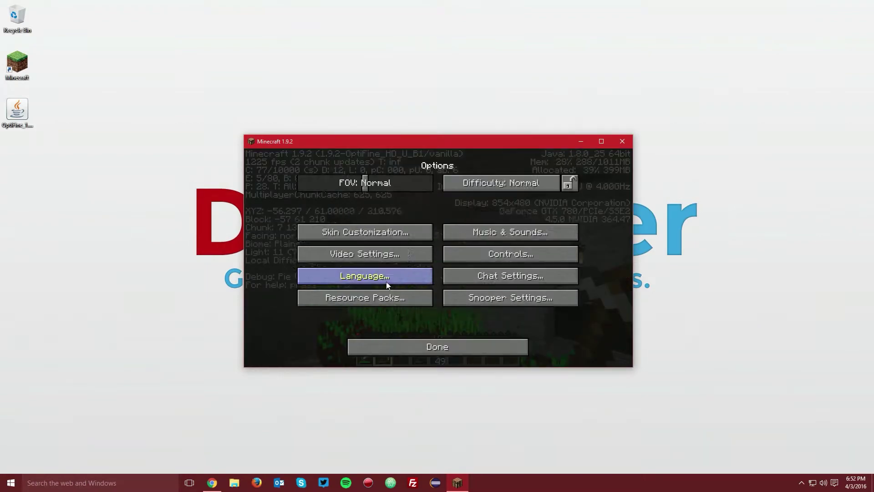
{"action": "left_click", "coordinate": [383, 258]}
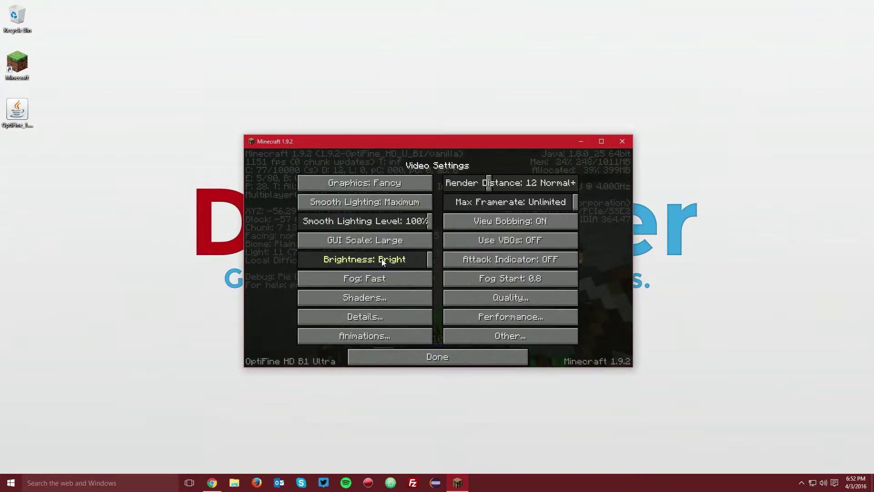
{"action": "left_click", "coordinate": [380, 293]}
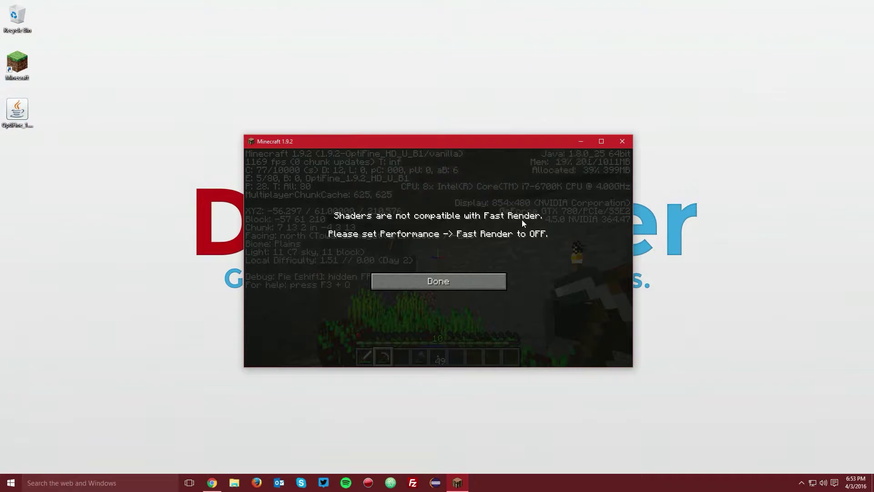
{"action": "left_click", "coordinate": [421, 279]}
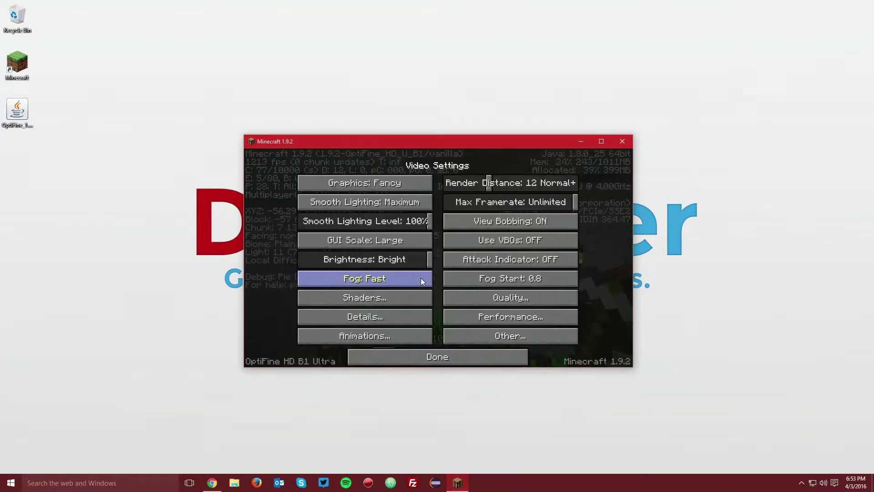
{"action": "left_click", "coordinate": [490, 318]}
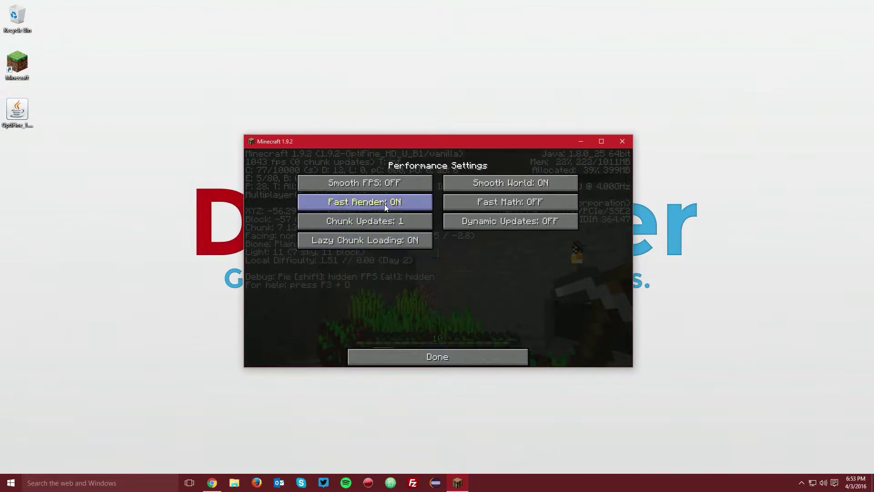
{"action": "left_click", "coordinate": [403, 204]}
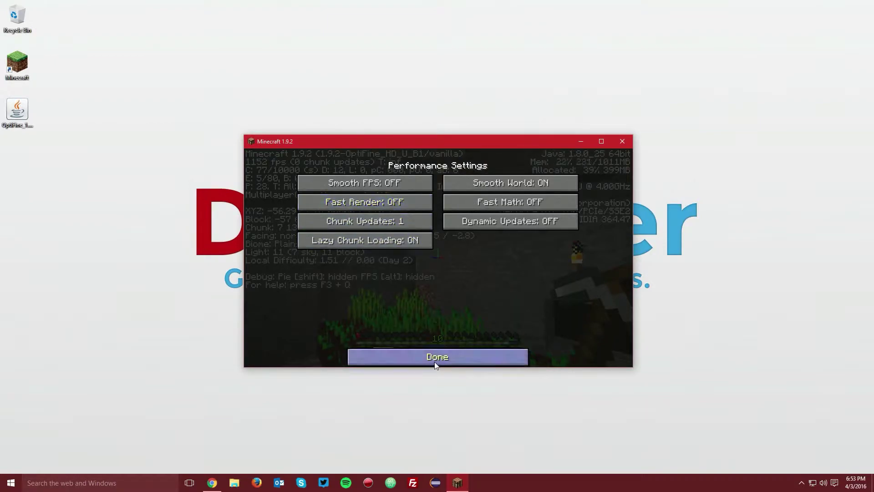
{"action": "left_click", "coordinate": [434, 361]}
Step: Select the (internal) shader pack, then back out of the menus and resume the game
{"action": "left_click", "coordinate": [365, 301]}
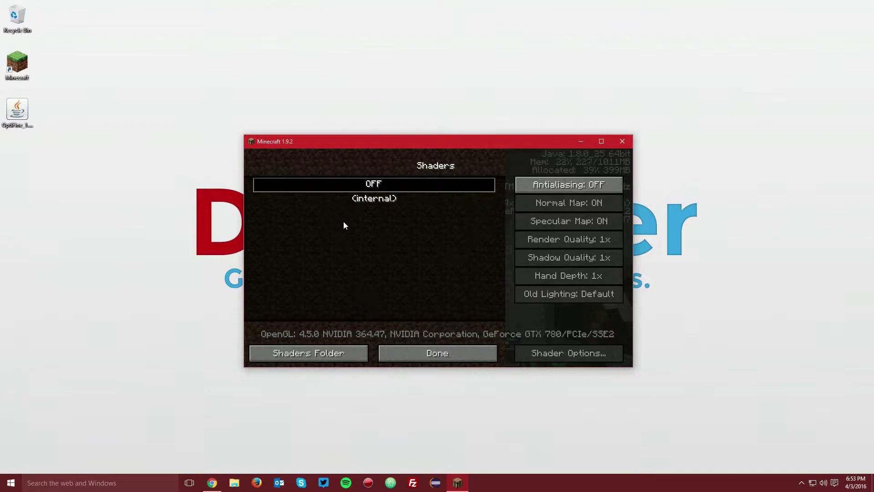
{"action": "left_click", "coordinate": [369, 200]}
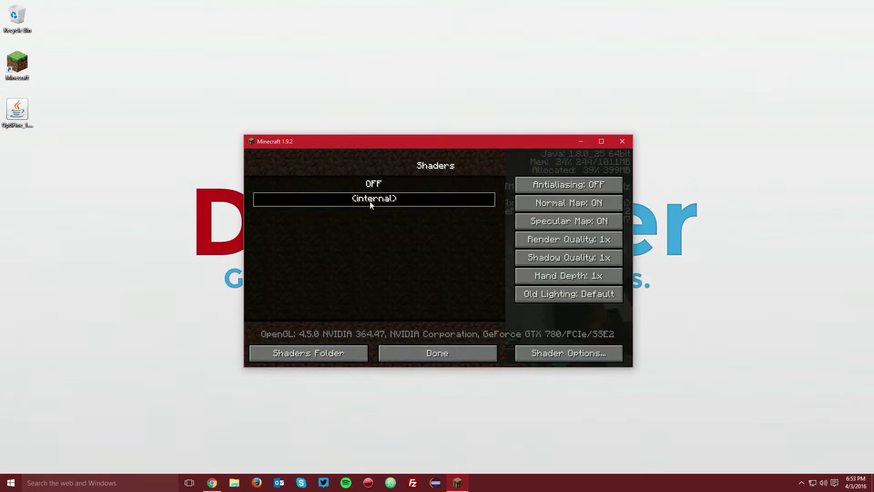
{"action": "left_click", "coordinate": [433, 354]}
{"action": "left_click", "coordinate": [435, 356]}
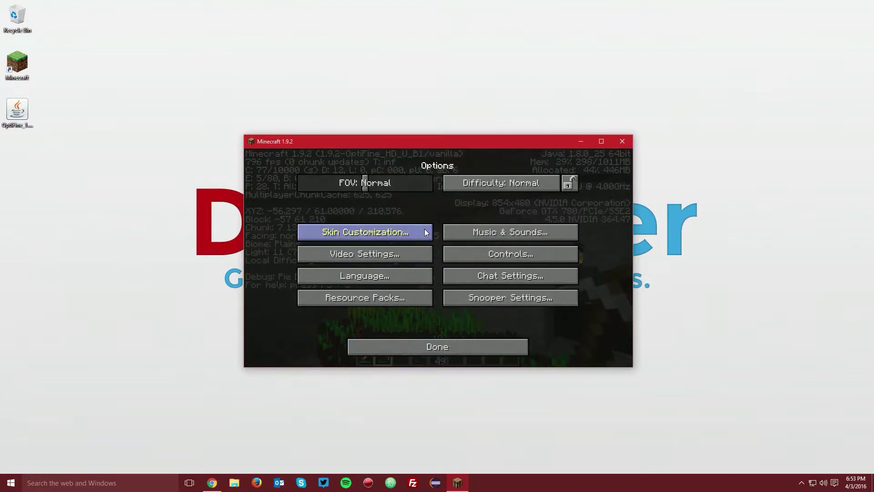
{"action": "left_click", "coordinate": [437, 348]}
{"action": "key", "text": "Escape"}
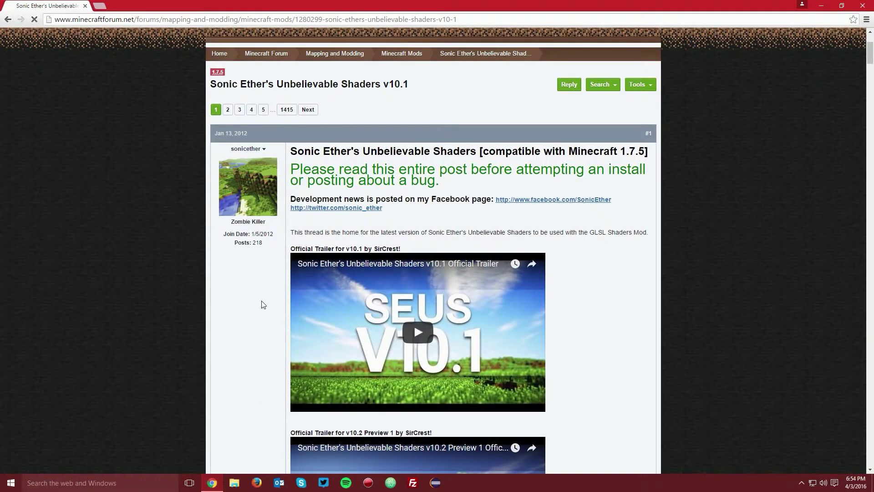
Step: Highlight the Sonic Ether's Unbelievable Shaders thread title, then deselect it
{"action": "left_click_drag", "start_coordinate": [212, 82], "coordinate": [379, 81]}
{"action": "left_click_drag", "start_coordinate": [409, 85], "coordinate": [305, 83]}
{"action": "left_click", "coordinate": [335, 89]}
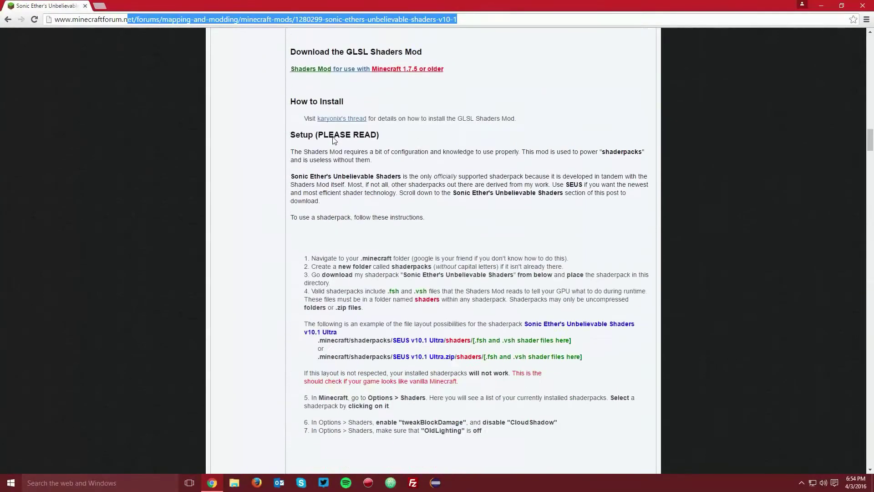
Step: Scroll down to the SEUS v10.2 Preview 1 heading and open its Ultra download link
{"action": "scroll", "coordinate": [387, 118], "scroll_direction": "up", "scroll_amount": 3}
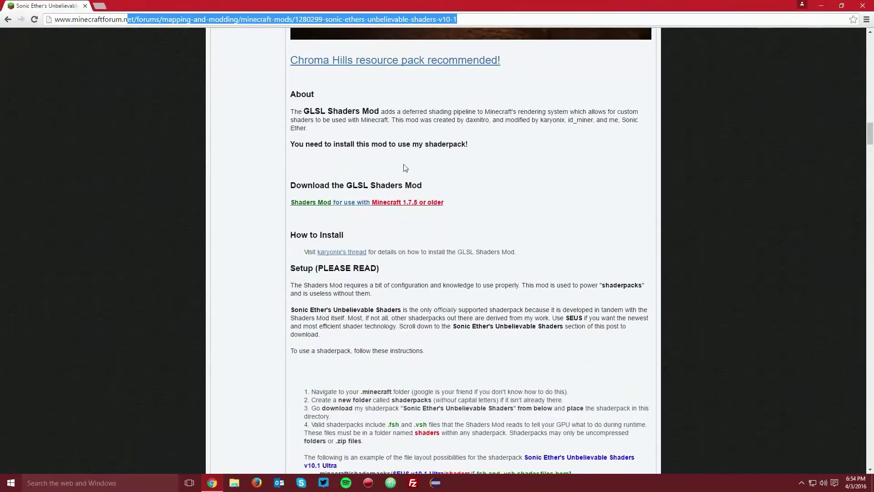
{"action": "scroll", "coordinate": [329, 215], "scroll_direction": "down", "scroll_amount": 4}
{"action": "scroll", "coordinate": [329, 215], "scroll_direction": "down", "scroll_amount": 7}
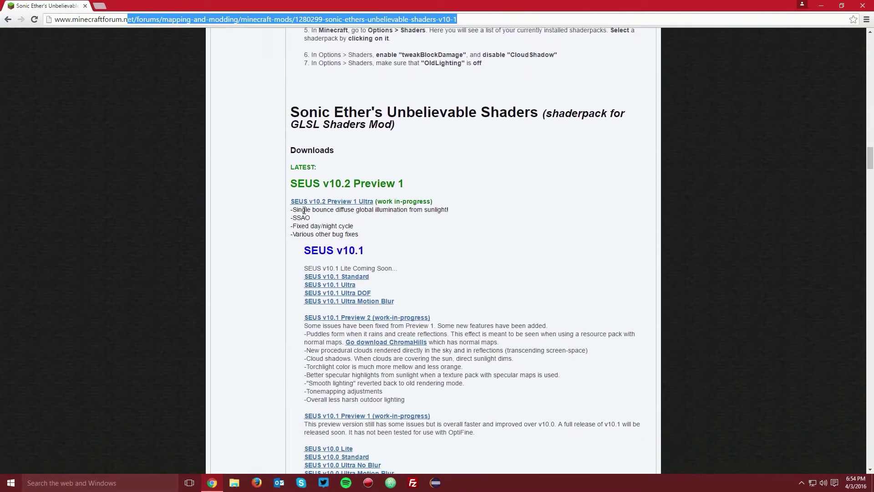
{"action": "left_click_drag", "start_coordinate": [304, 183], "coordinate": [395, 183]}
{"action": "left_click", "coordinate": [304, 218]}
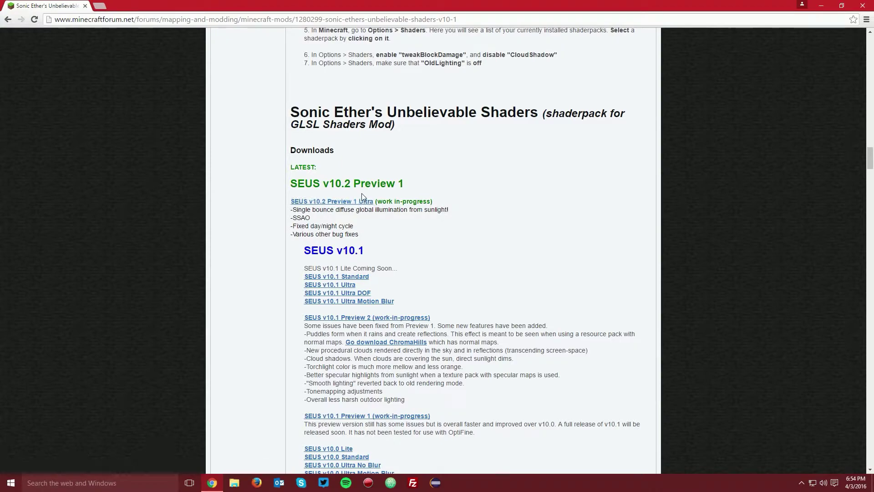
{"action": "left_click", "coordinate": [338, 205]}
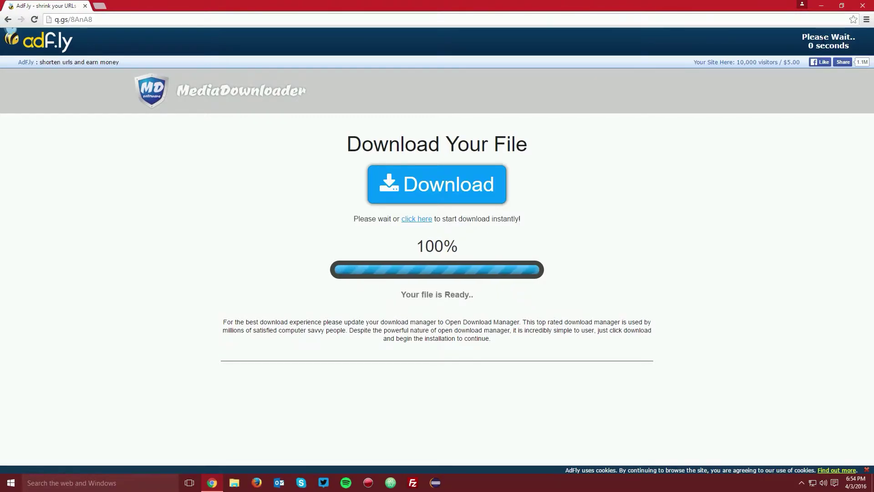
Step: Skip the adf.ly ad, accept the EULA, save the SEUS Ultra zip to the Desktop, and minimize Chrome
{"action": "left_click", "coordinate": [840, 43]}
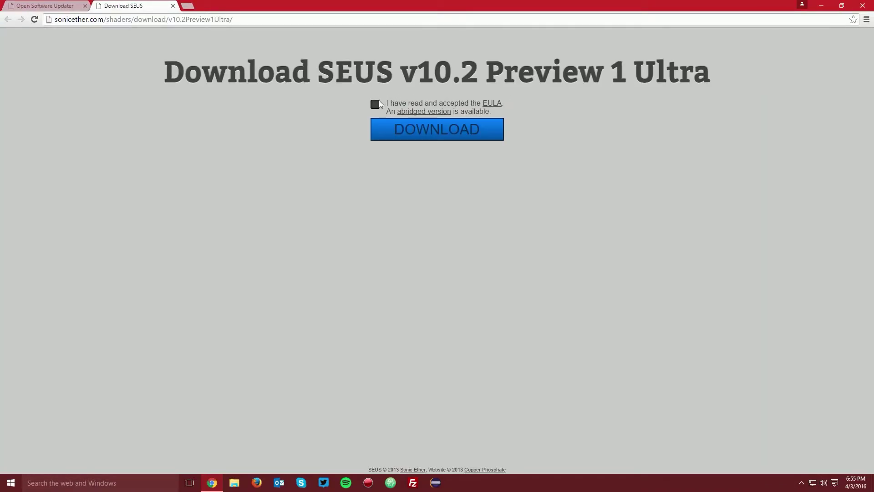
{"action": "left_click", "coordinate": [375, 104]}
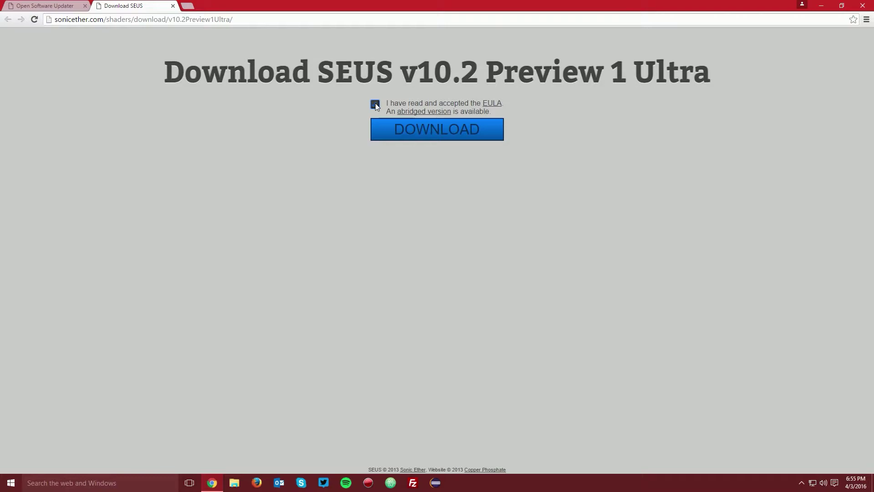
{"action": "left_click", "coordinate": [426, 132]}
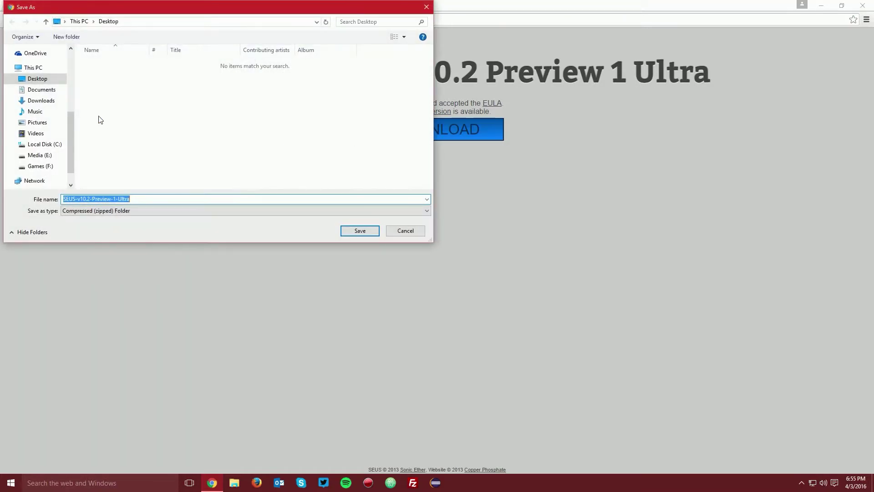
{"action": "left_click", "coordinate": [48, 86]}
{"action": "left_click", "coordinate": [357, 232]}
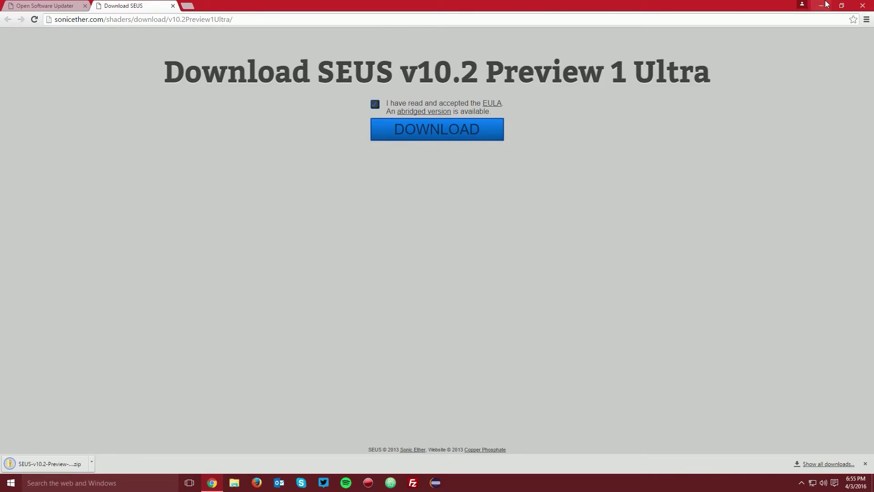
{"action": "left_click", "coordinate": [826, 5]}
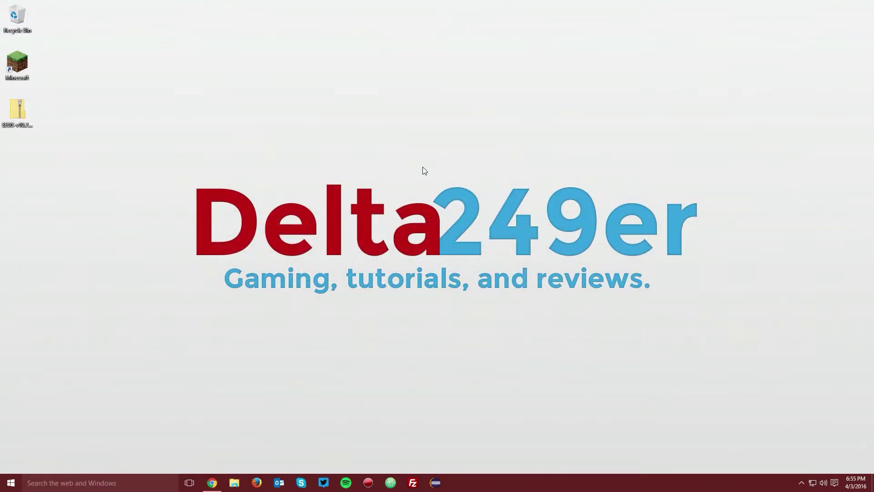
Step: Open the .minecraft\shaderpacks folder via %appdata% from the Run prompt
{"action": "key", "text": "super+r"}
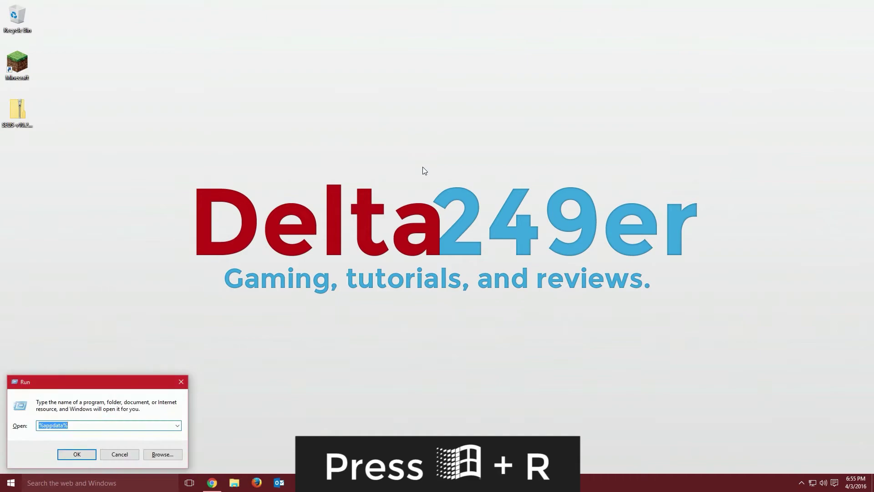
{"action": "type", "text": "%"}
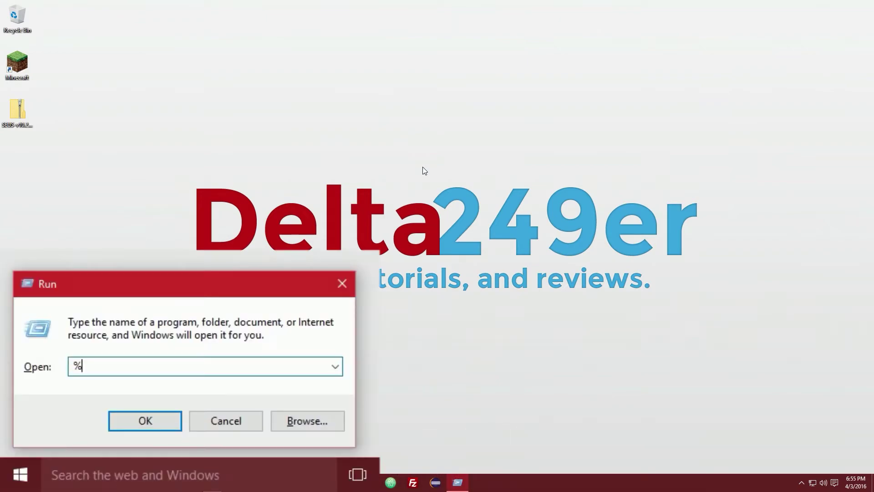
{"action": "type", "text": "appdata%"}
{"action": "left_click", "coordinate": [146, 420]}
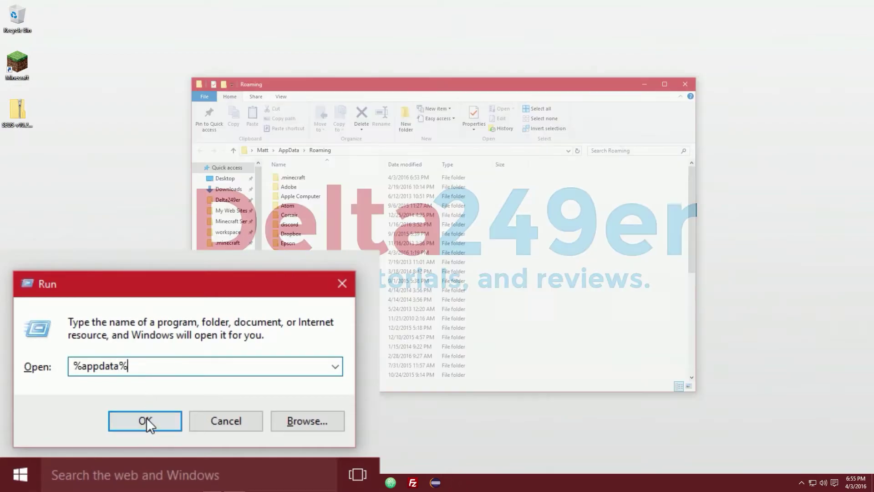
{"action": "left_click", "coordinate": [289, 180]}
{"action": "double_click", "coordinate": [289, 180]}
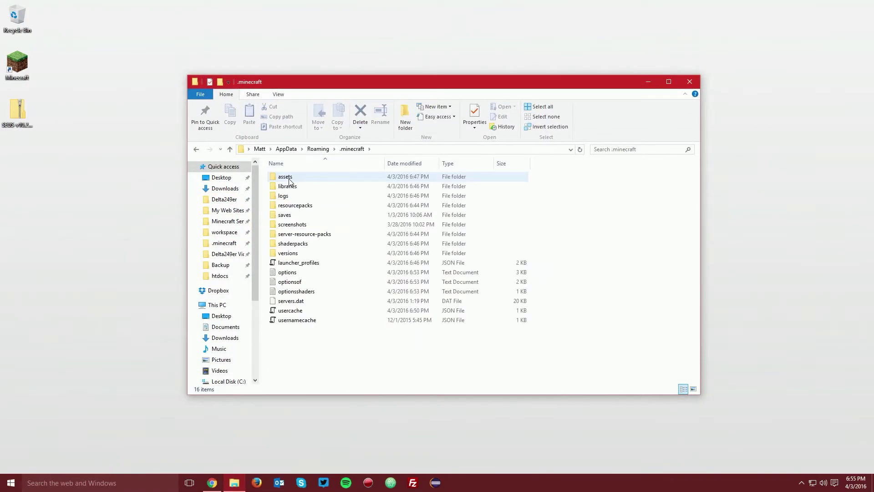
{"action": "double_click", "coordinate": [292, 240]}
Step: Move the SEUS zip from the desktop into shaderpacks, close the folder, and start Minecraft
{"action": "left_click_drag", "start_coordinate": [26, 114], "coordinate": [344, 191]}
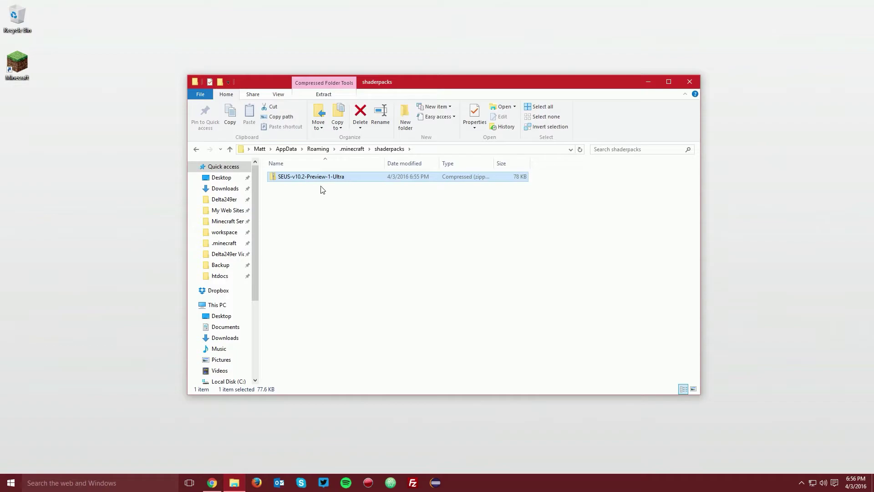
{"action": "left_click", "coordinate": [320, 198]}
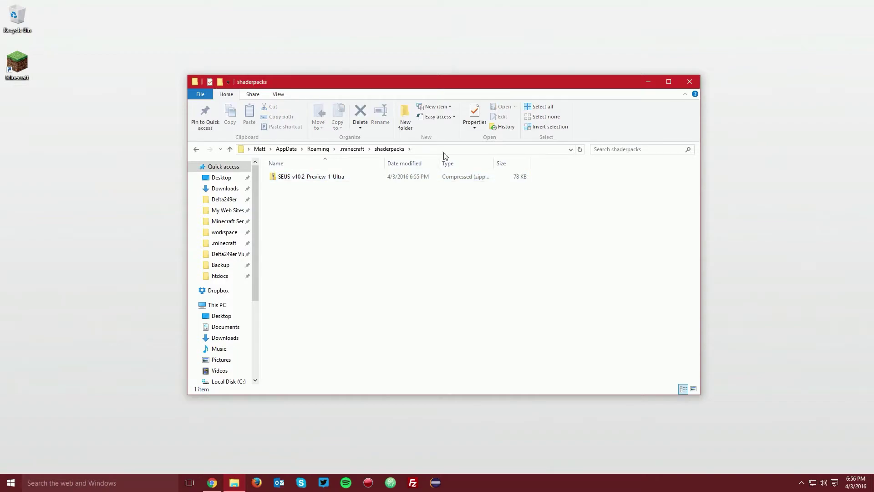
{"action": "left_click", "coordinate": [695, 83]}
{"action": "double_click", "coordinate": [28, 69]}
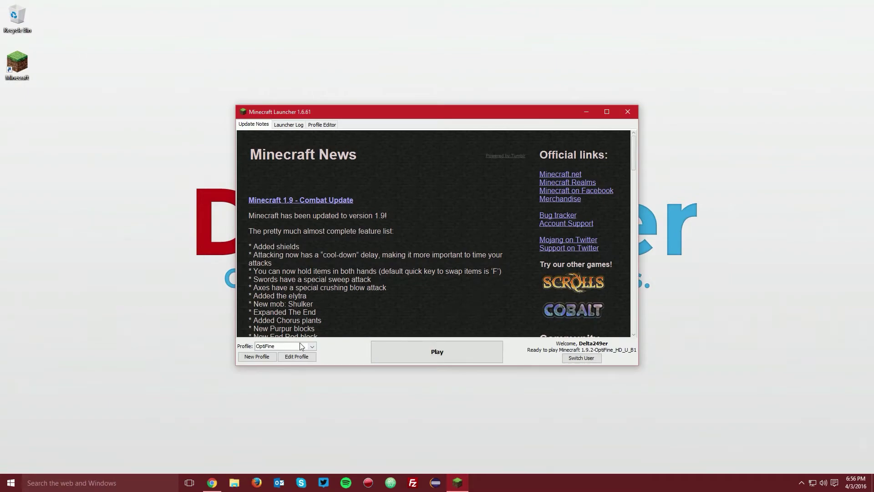
Step: Play with the OptiFine profile and load the Classic singleplayer world
{"action": "left_click", "coordinate": [301, 346]}
{"action": "left_click", "coordinate": [273, 353]}
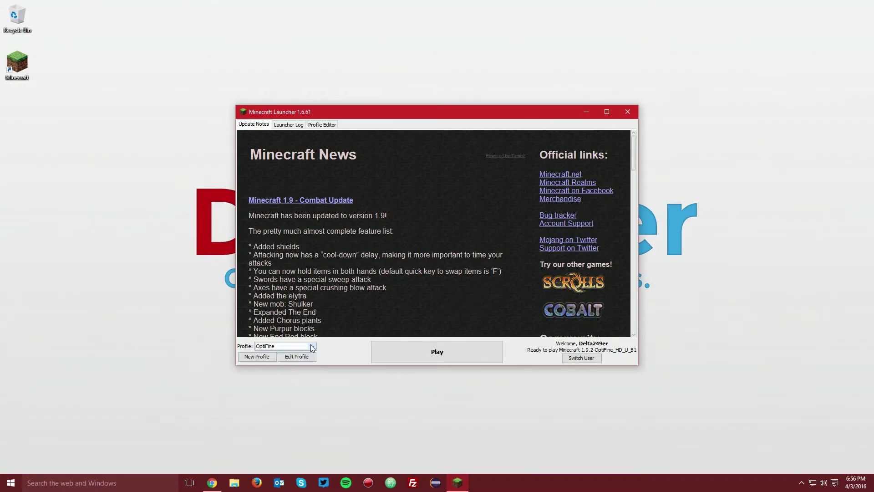
{"action": "left_click", "coordinate": [437, 351]}
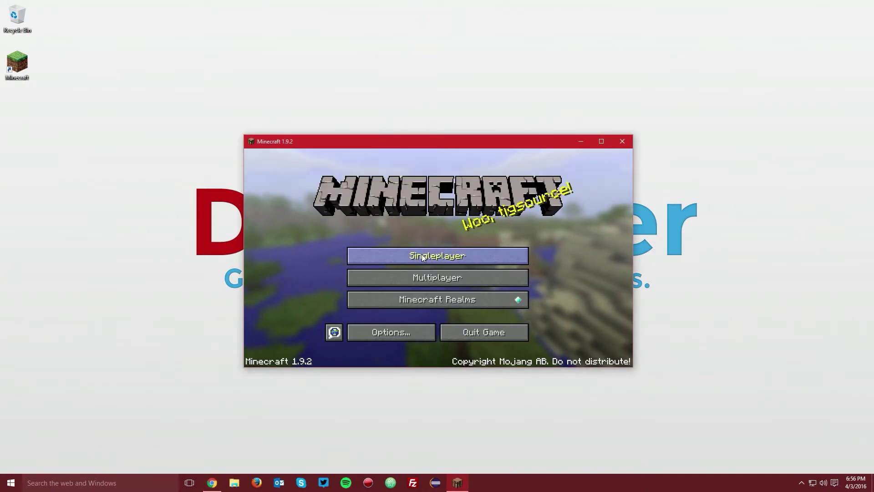
{"action": "left_click", "coordinate": [422, 254]}
{"action": "left_click", "coordinate": [415, 188]}
{"action": "left_click", "coordinate": [415, 189]}
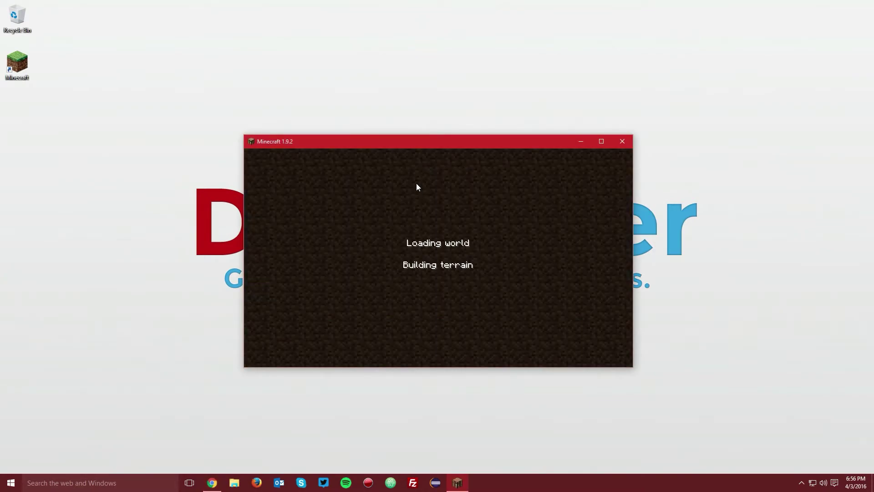
Step: Enable the SEUS-v10.2-Preview-1-Ultra pack in Video Settings > Shaders and resume playing
{"action": "key", "text": "Escape"}
{"action": "left_click", "coordinate": [411, 281]}
{"action": "left_click", "coordinate": [371, 255]}
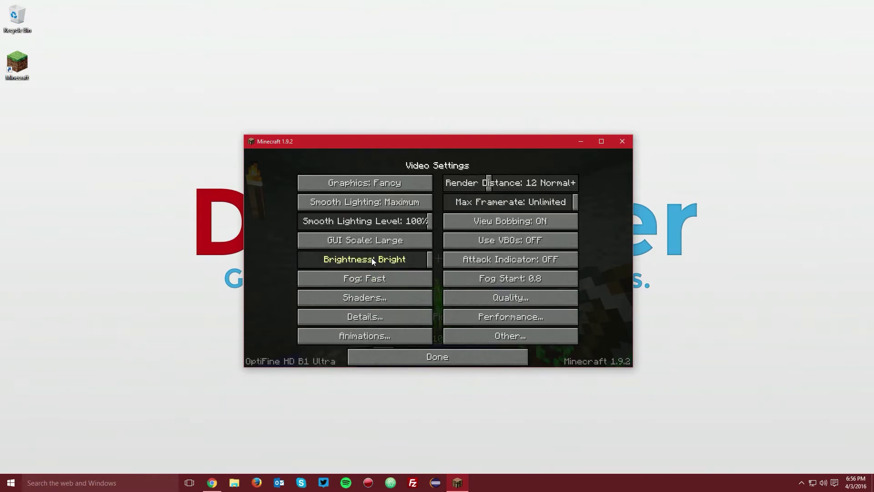
{"action": "left_click", "coordinate": [370, 300]}
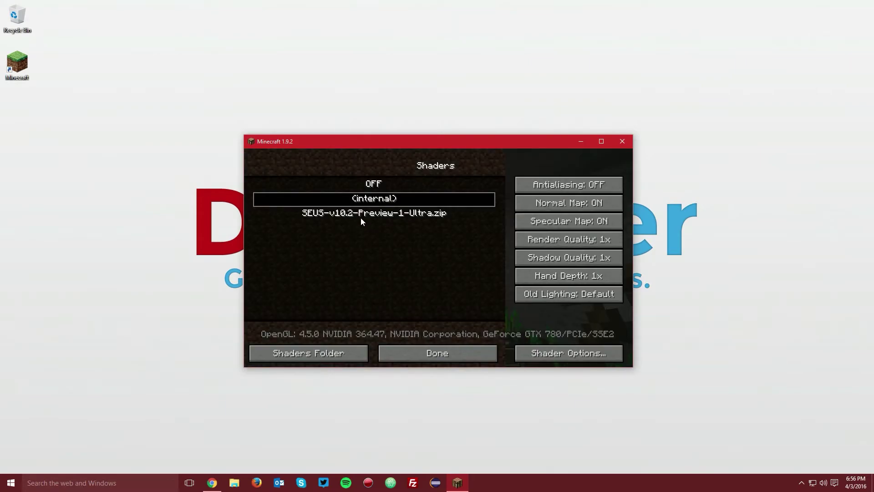
{"action": "left_click", "coordinate": [436, 357]}
{"action": "left_click", "coordinate": [422, 356]}
{"action": "key", "text": "Escape"}
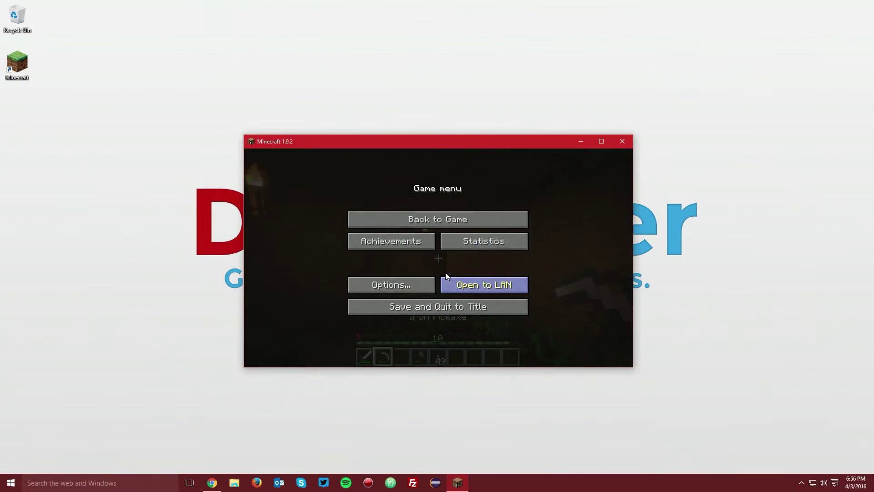
{"action": "key", "text": "Escape"}
{"action": "key", "text": "w"}
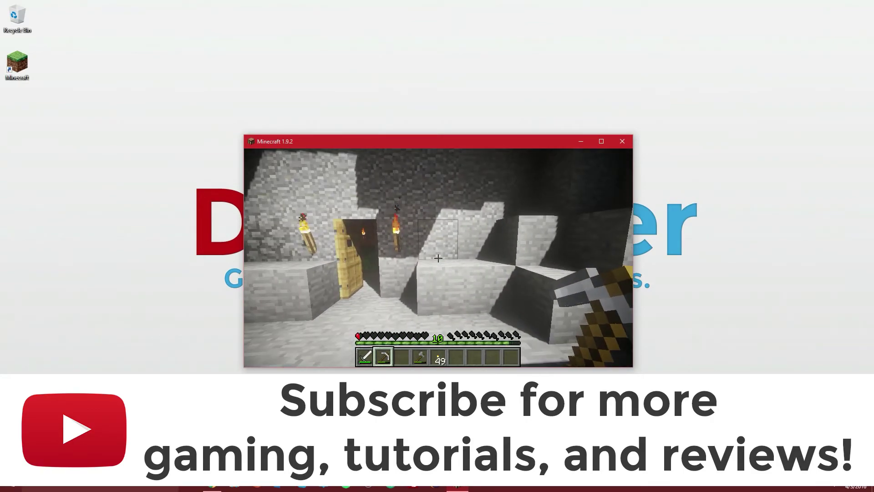
Step: Walk between the torch-lit tunnel, the chest and the sky-lit pit to view SEUS lighting
{"action": "key", "text": "w"}
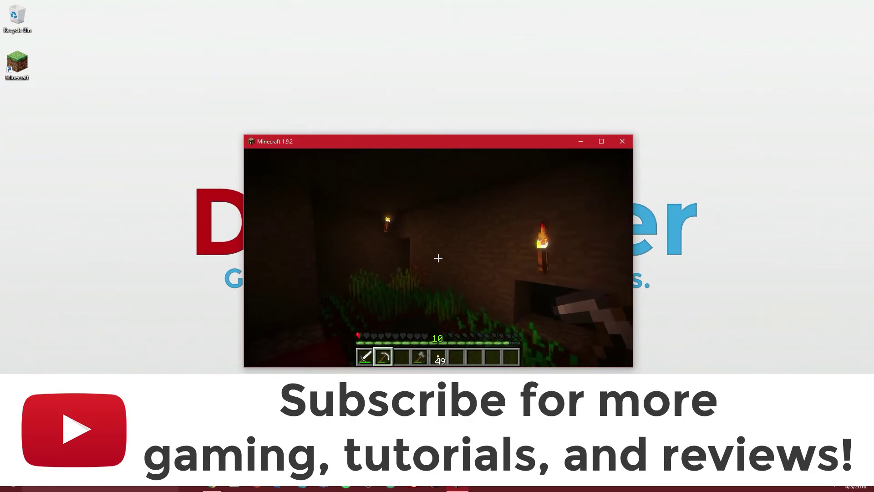
{"action": "key", "text": "w"}
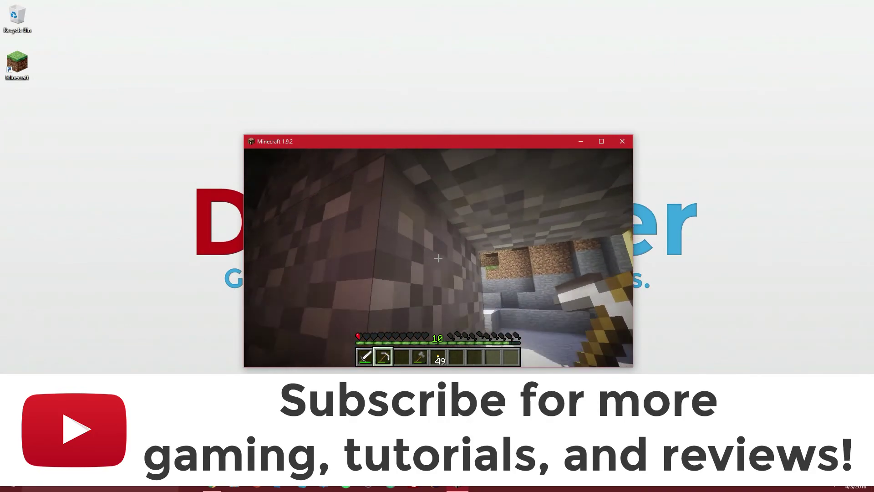
{"action": "key", "text": "w"}
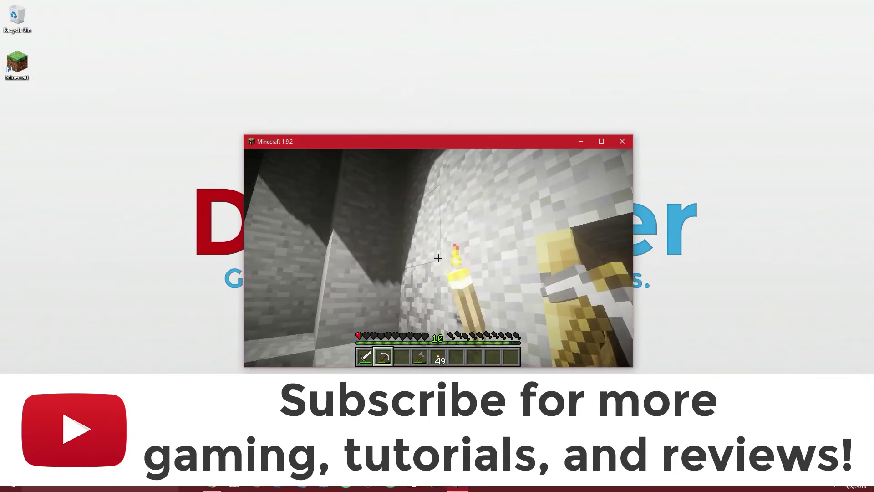
{"action": "key", "text": "w"}
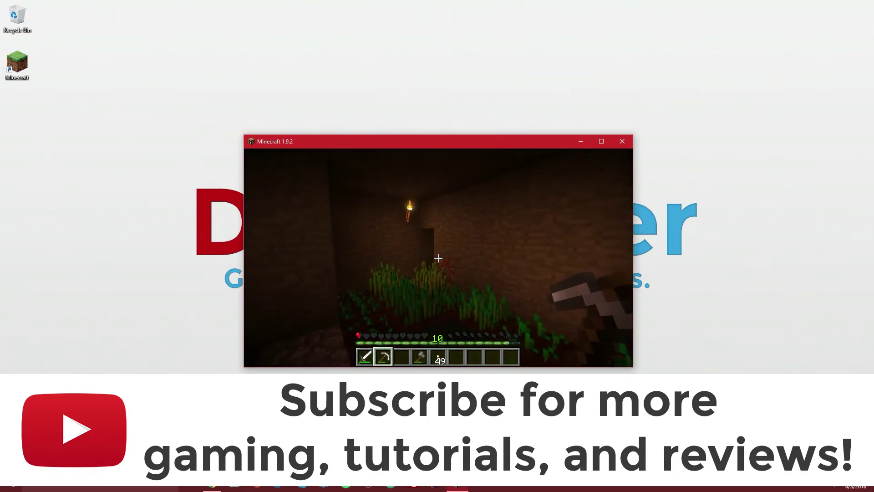